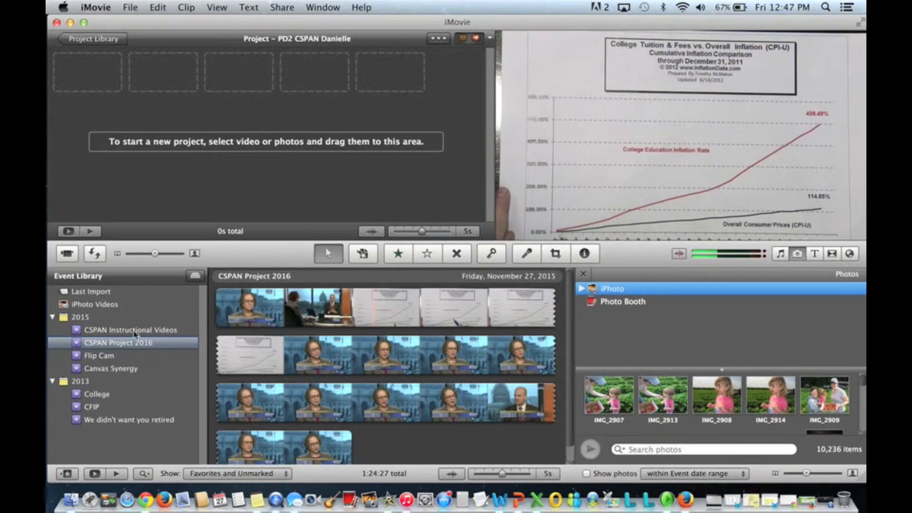
- Select all the footage in the CSPAN Project 2016 event and add it to the project
click(102, 344)
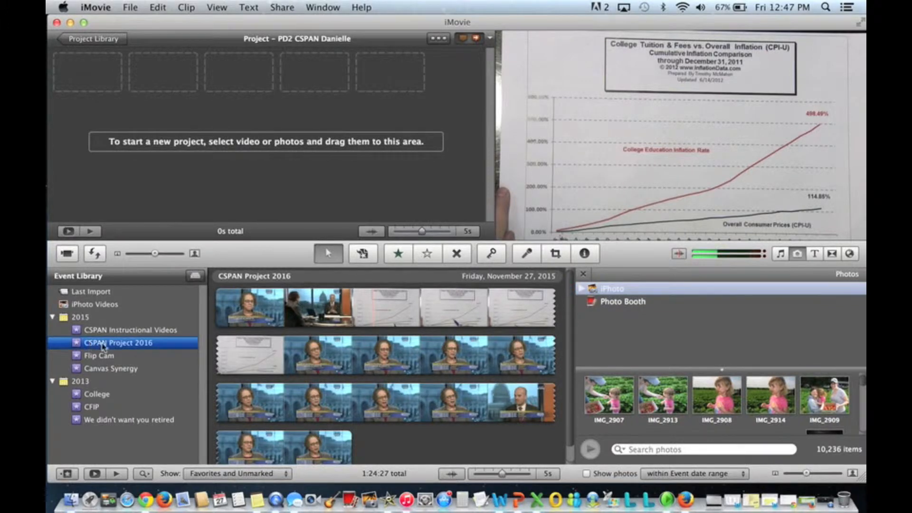
scroll(403, 354, down, 1)
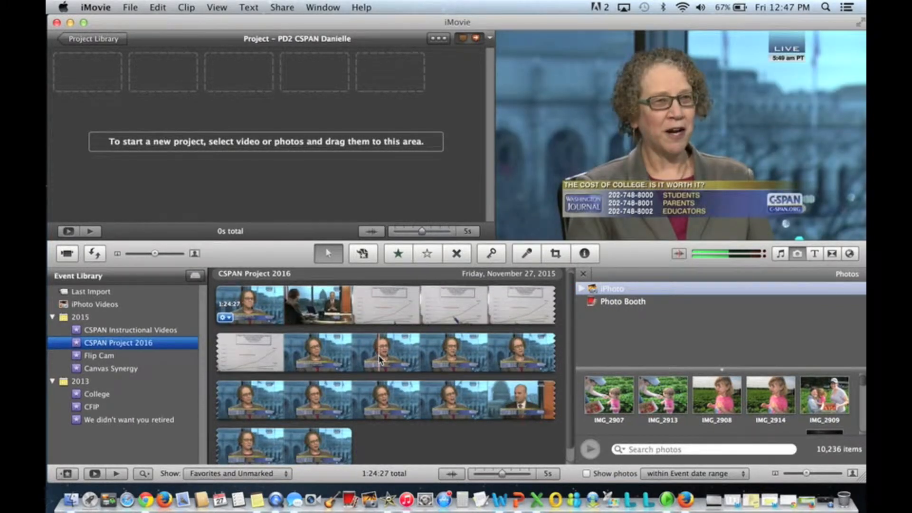
scroll(392, 424, down, 1)
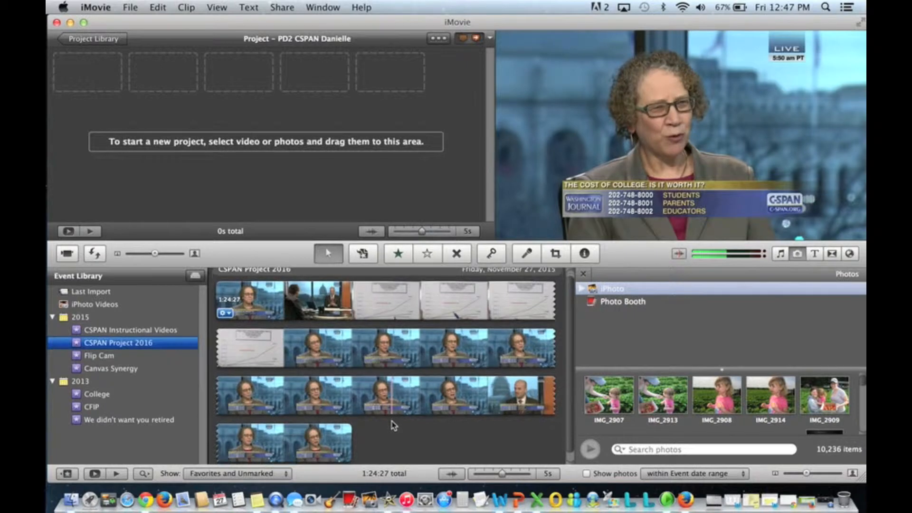
scroll(375, 380, up, 1)
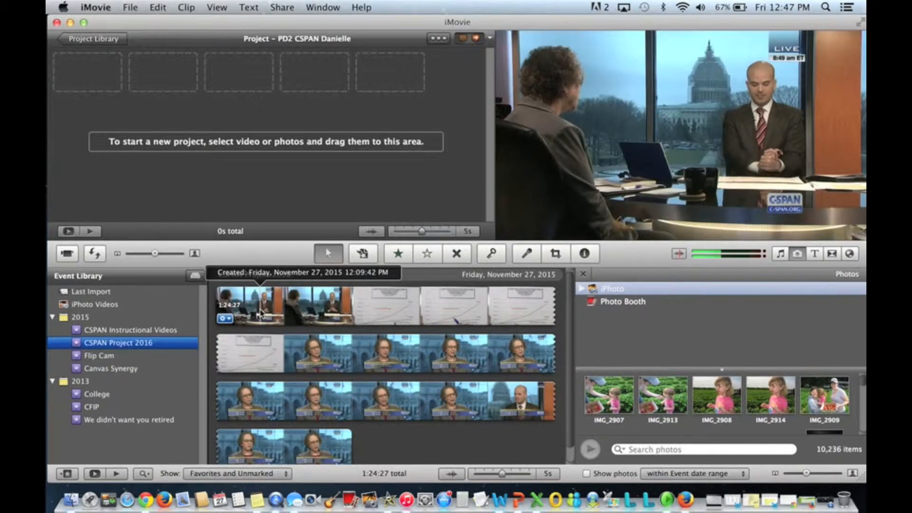
click(260, 305)
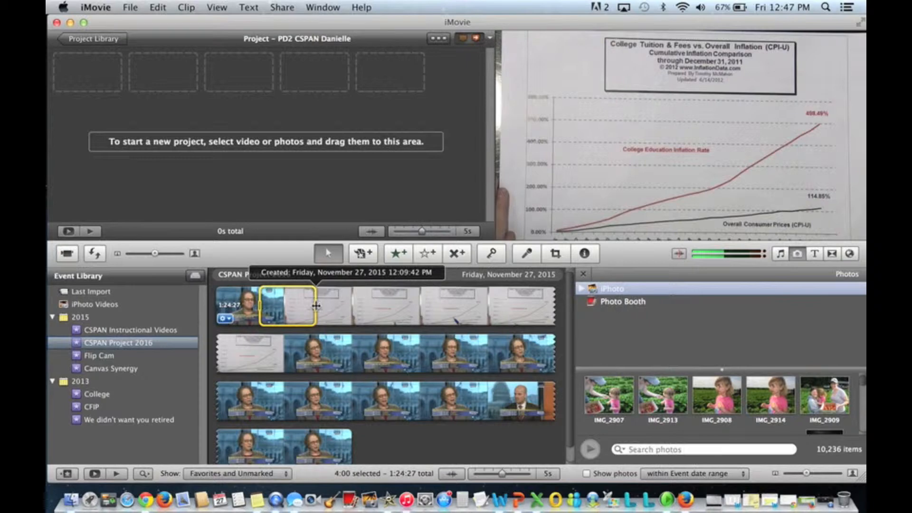
drag(317, 306, 398, 306)
drag(400, 360, 355, 443)
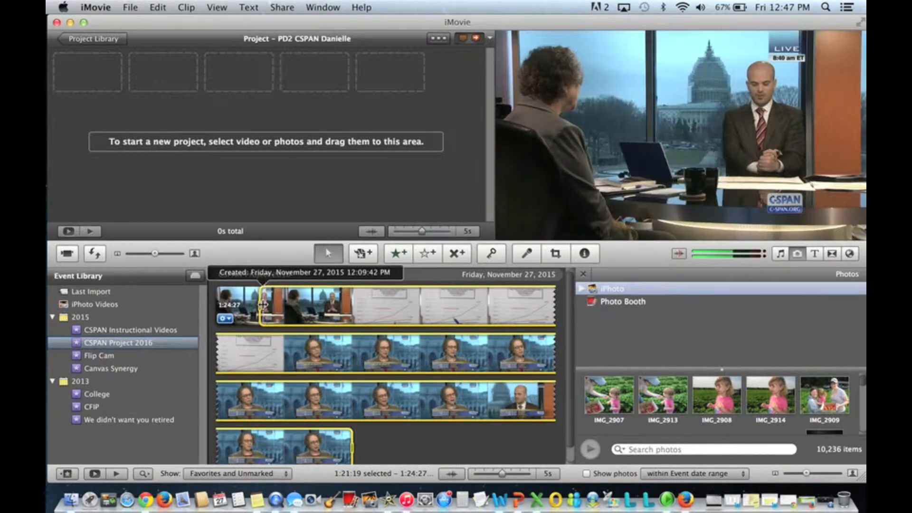
drag(261, 304, 212, 305)
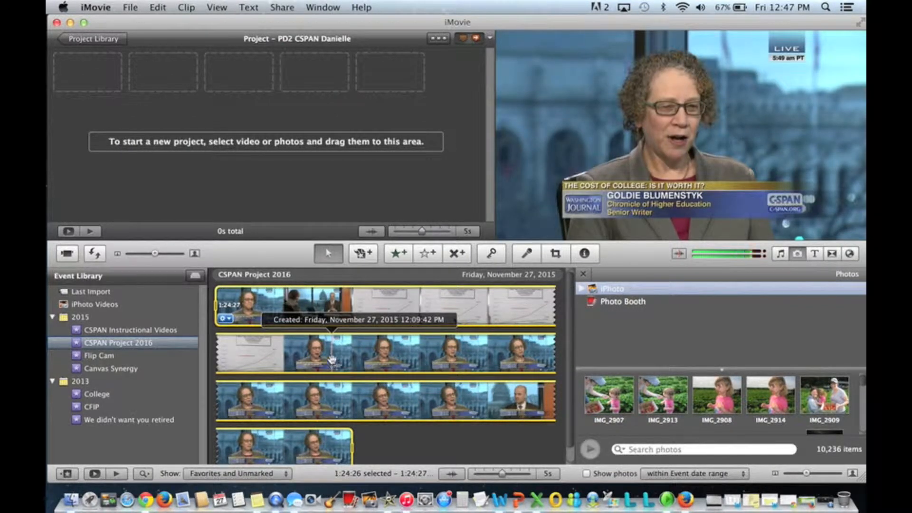
drag(332, 357, 218, 92)
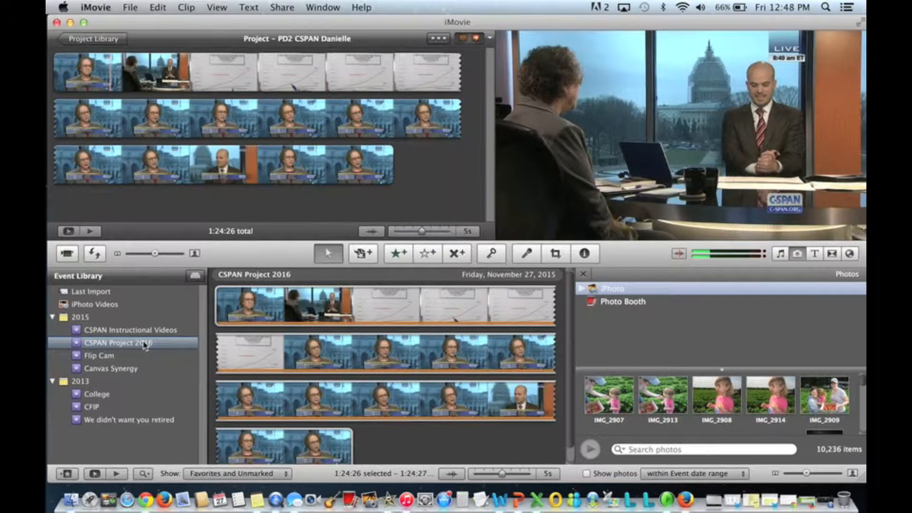
click(96, 256)
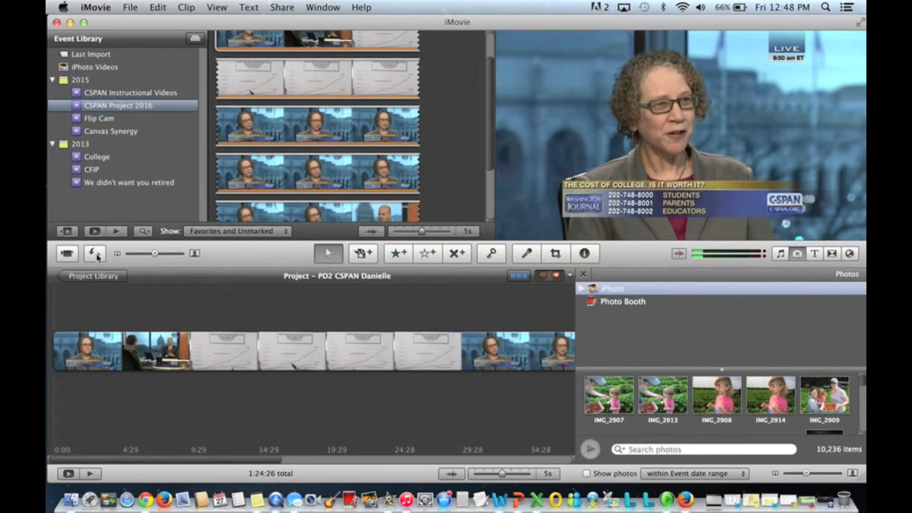
click(96, 255)
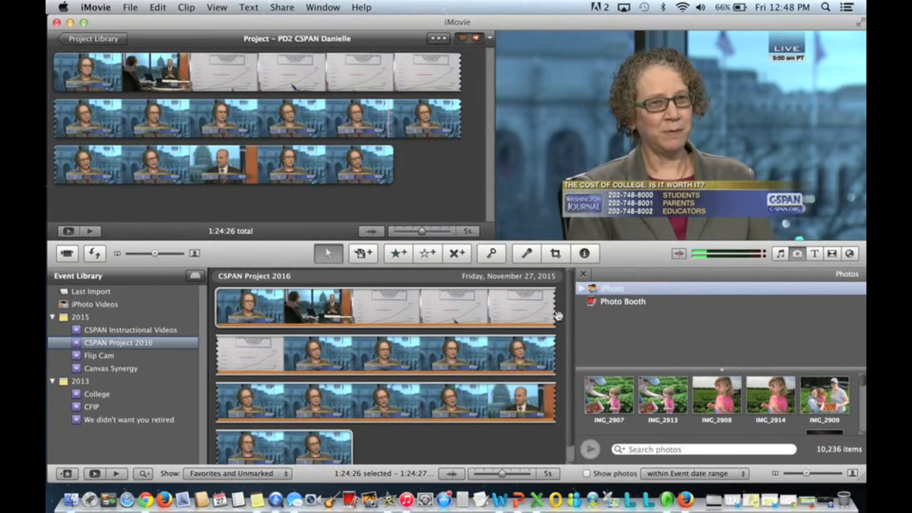
click(584, 275)
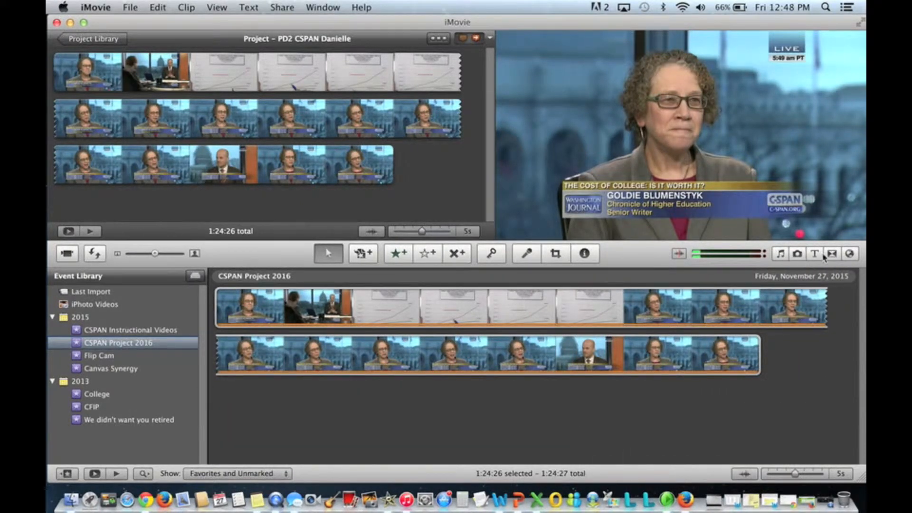
click(798, 255)
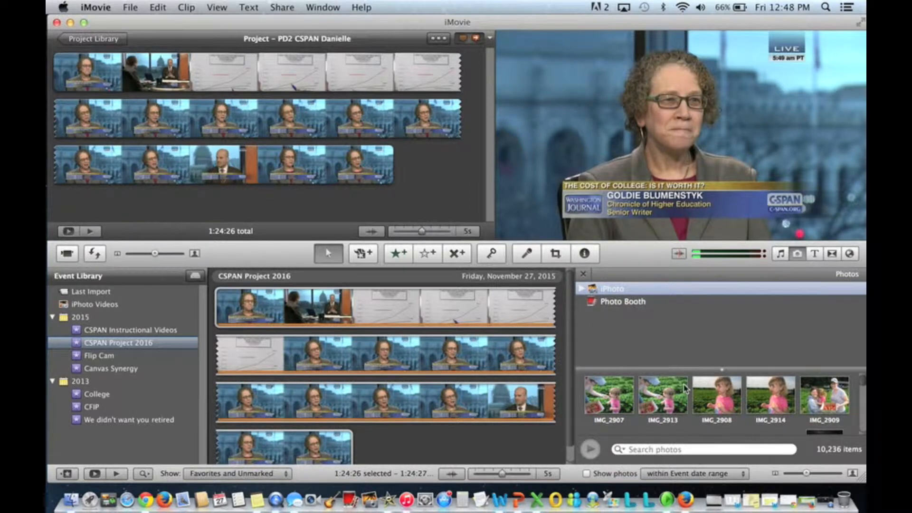
- Add the photo IMG_2908 from iPhoto to the end of the project
scroll(747, 403, down, 15)
scroll(747, 403, up, 15)
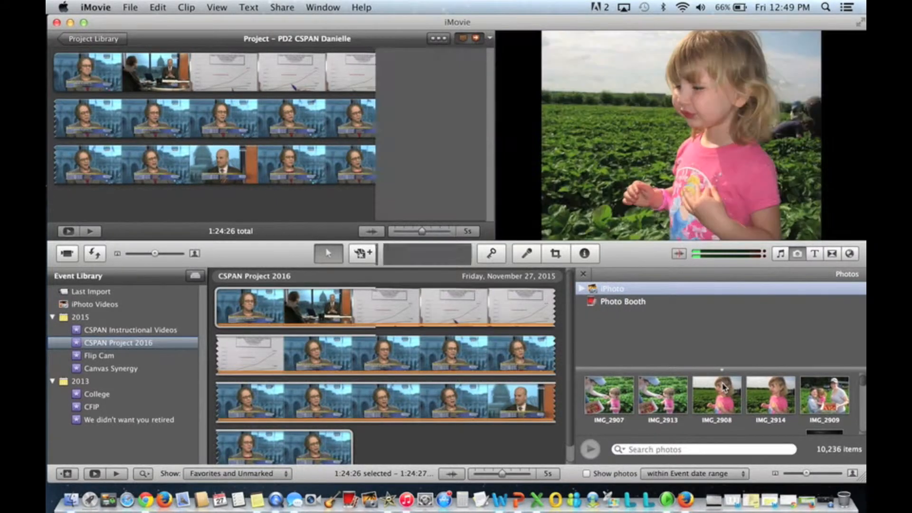
click(724, 387)
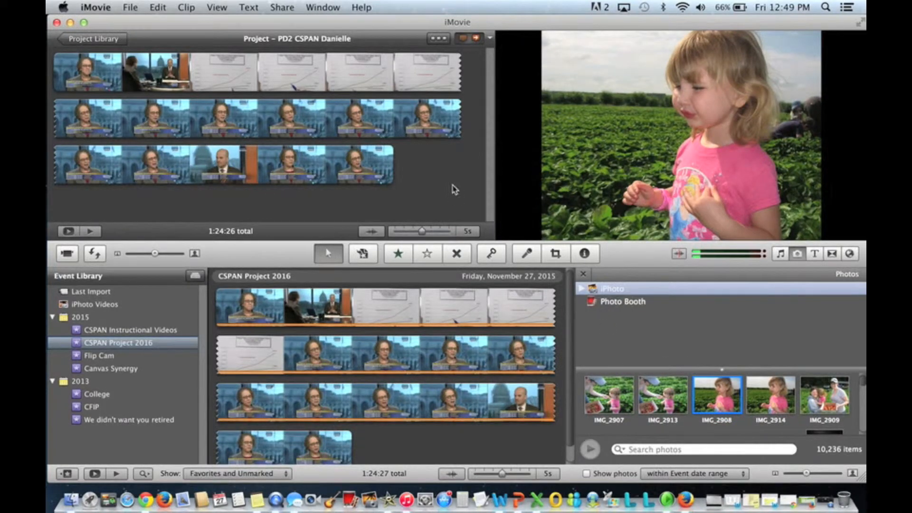
drag(644, 336, 421, 176)
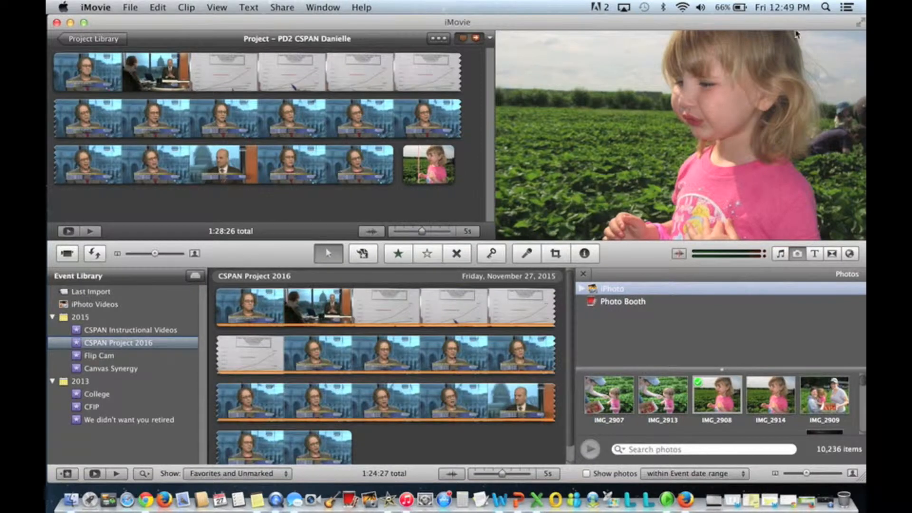
- Add the Screen Shot image from the desktop to the end of the project
drag(800, 22, 632, 4)
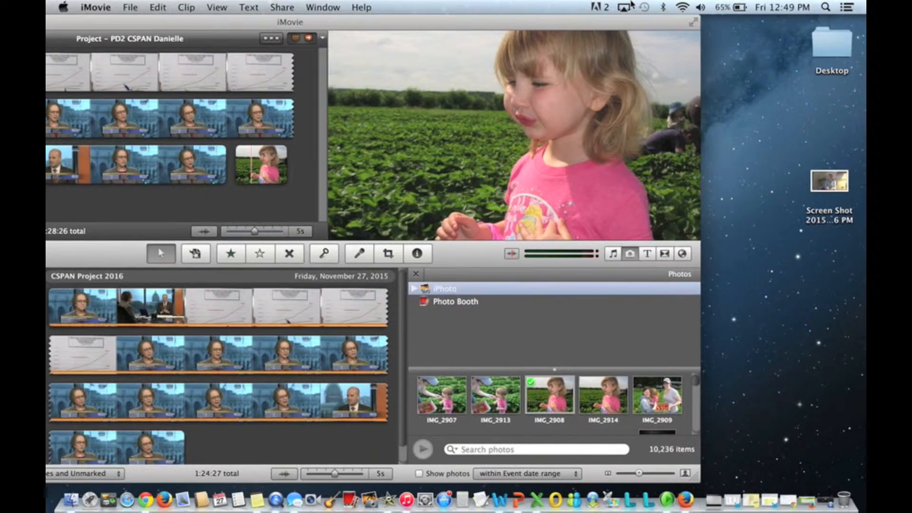
click(842, 186)
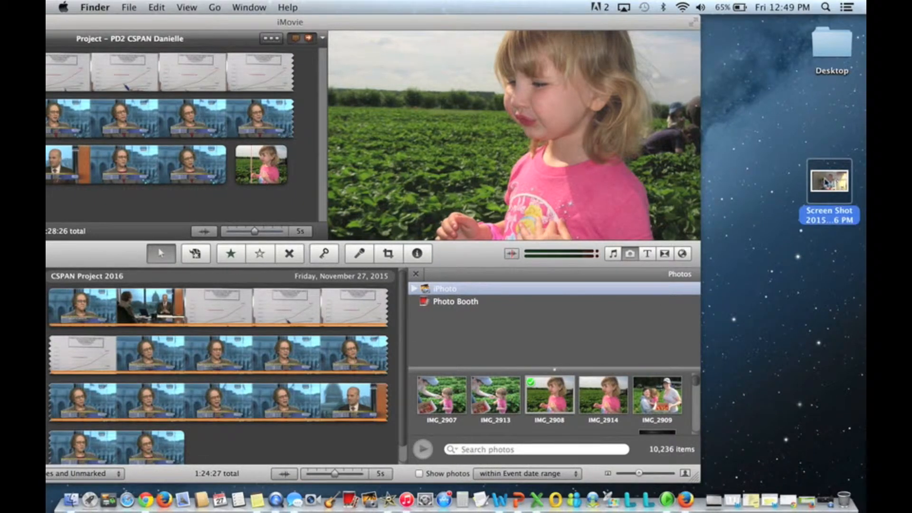
drag(834, 185, 305, 184)
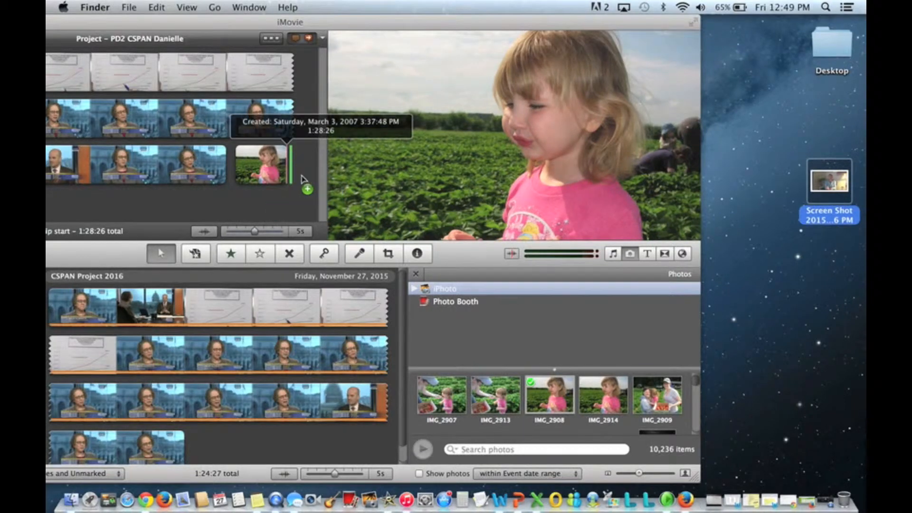
drag(291, 25, 455, 9)
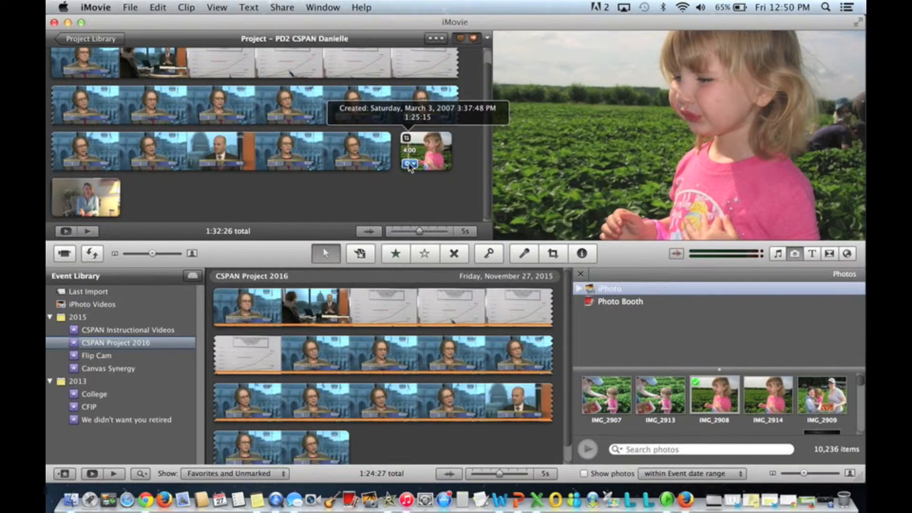
- Apply a Ken Burns effect to the strawberry-field photo, setting start and end frames around the child's face
click(409, 164)
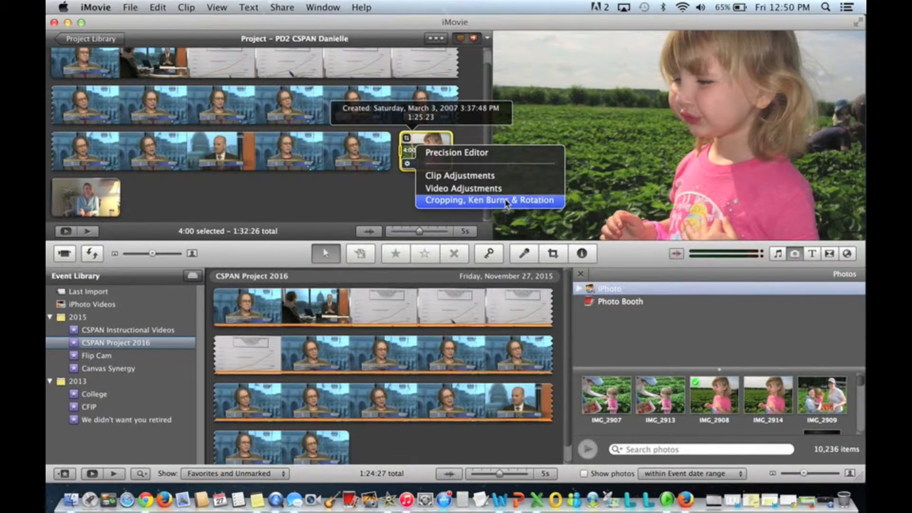
click(507, 203)
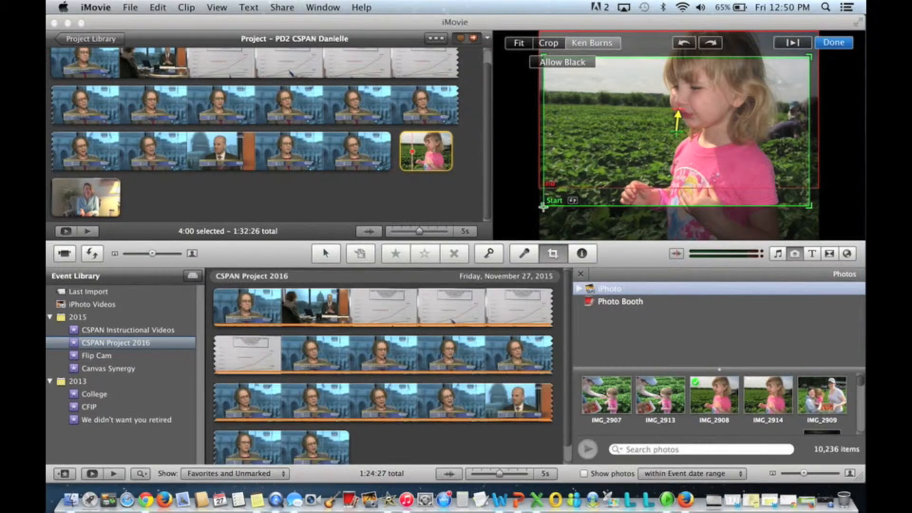
drag(543, 207, 656, 134)
drag(705, 116, 667, 109)
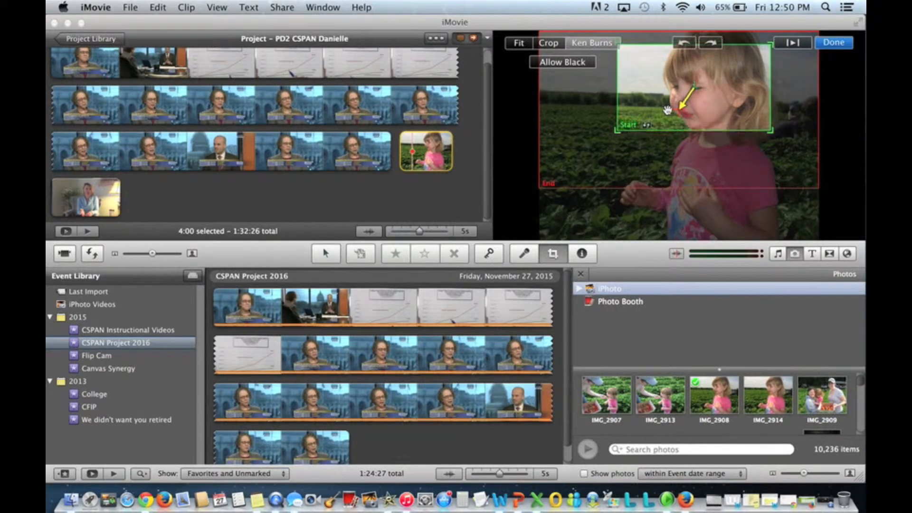
click(550, 184)
drag(540, 191, 583, 164)
drag(607, 167, 576, 162)
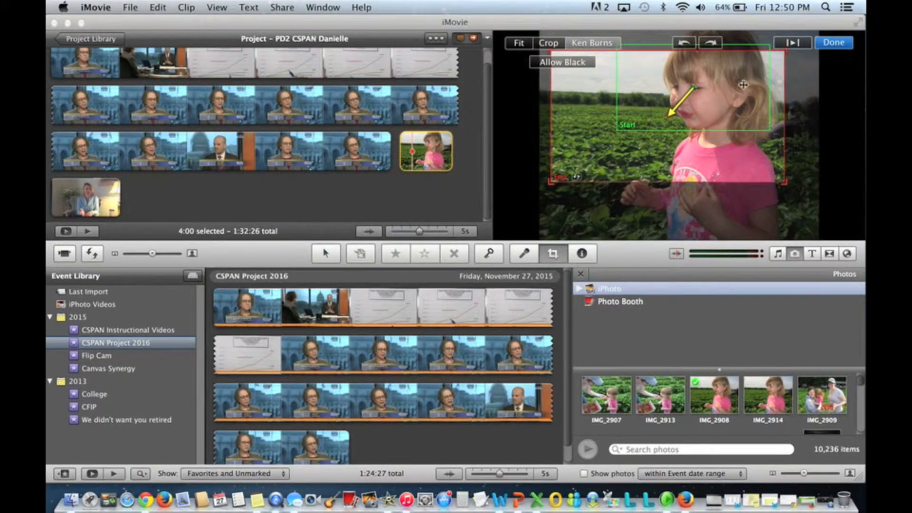
click(830, 42)
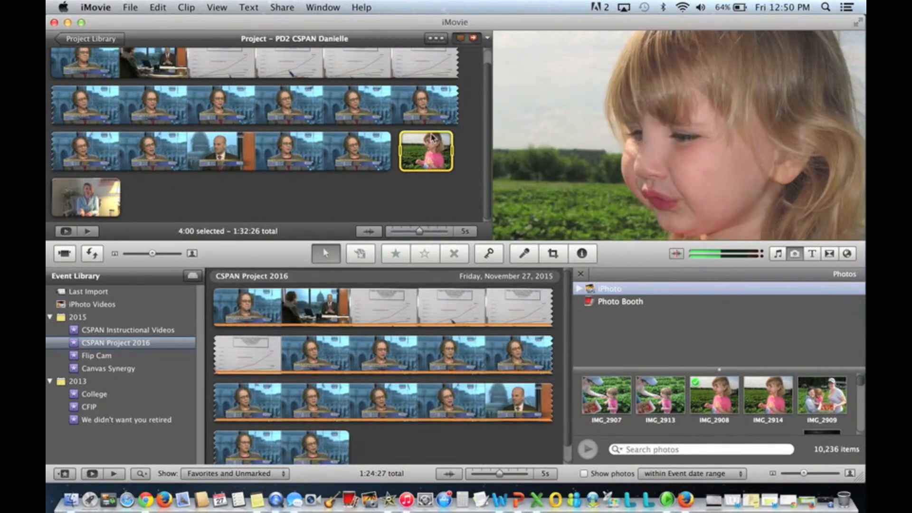
- Crop the screenshot clip to frame the woman seated in the chair
click(84, 199)
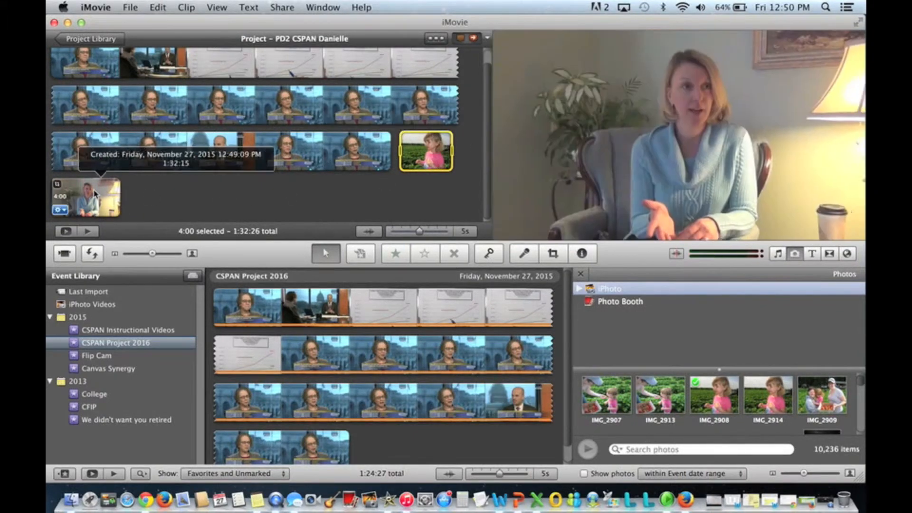
click(63, 209)
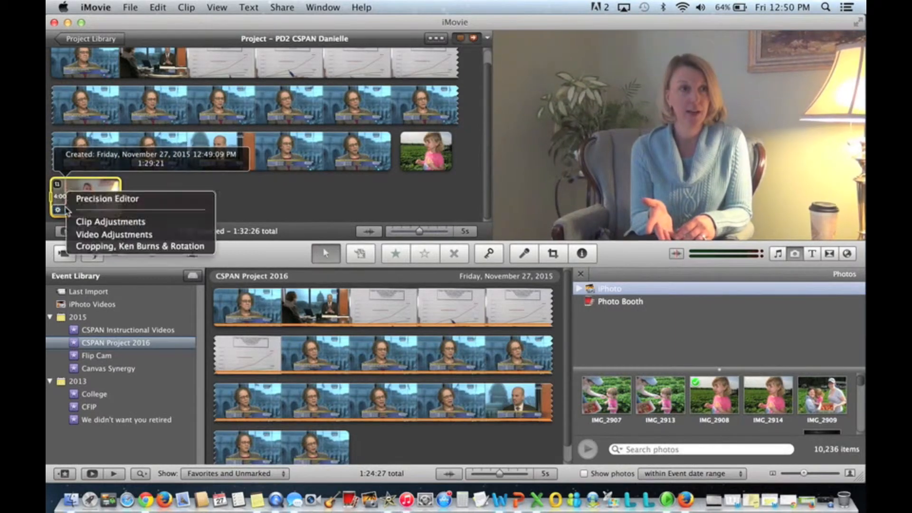
click(98, 246)
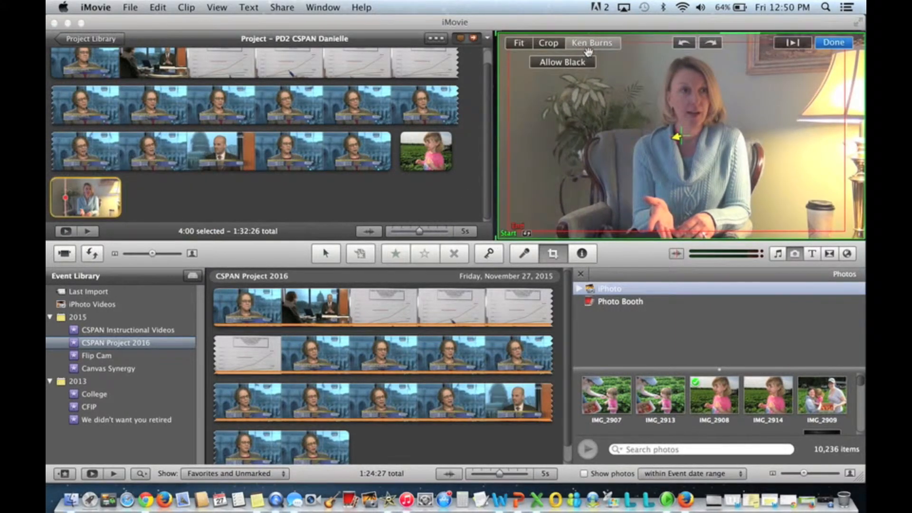
click(546, 44)
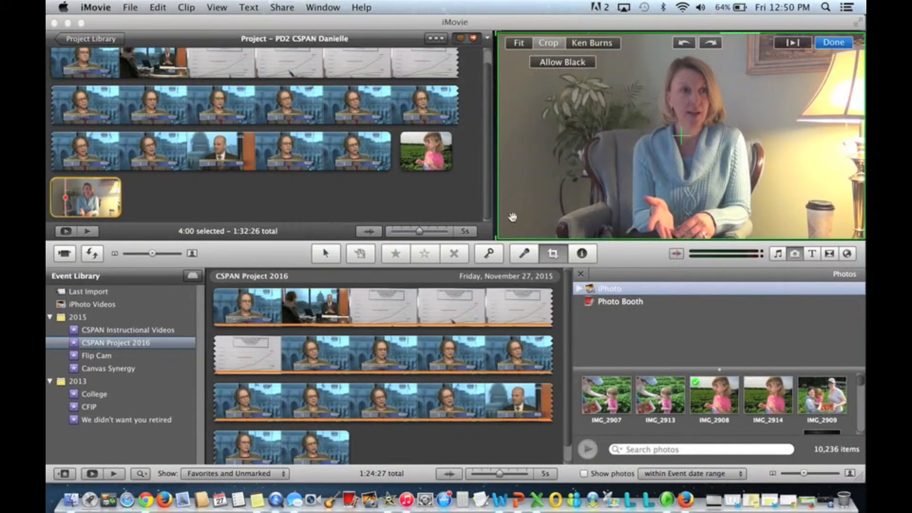
drag(498, 236, 562, 203)
drag(635, 184, 617, 195)
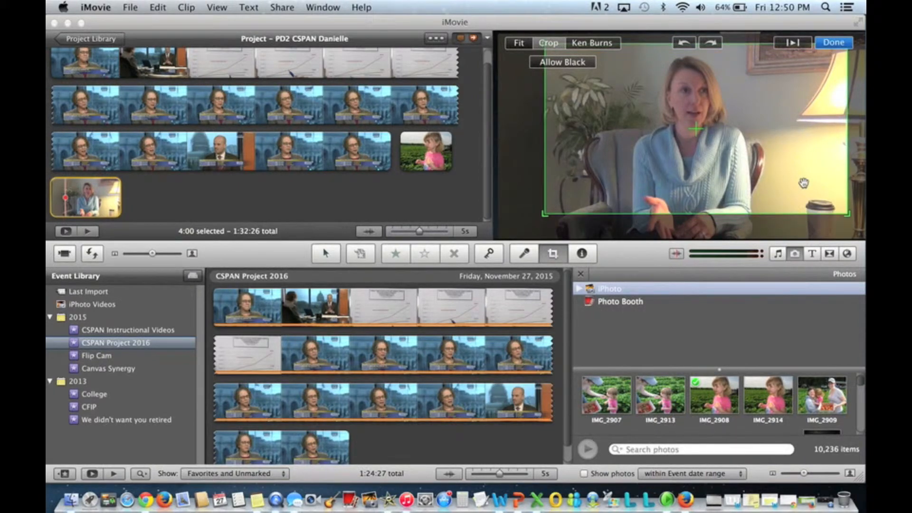
drag(847, 214, 805, 208)
drag(781, 151, 792, 151)
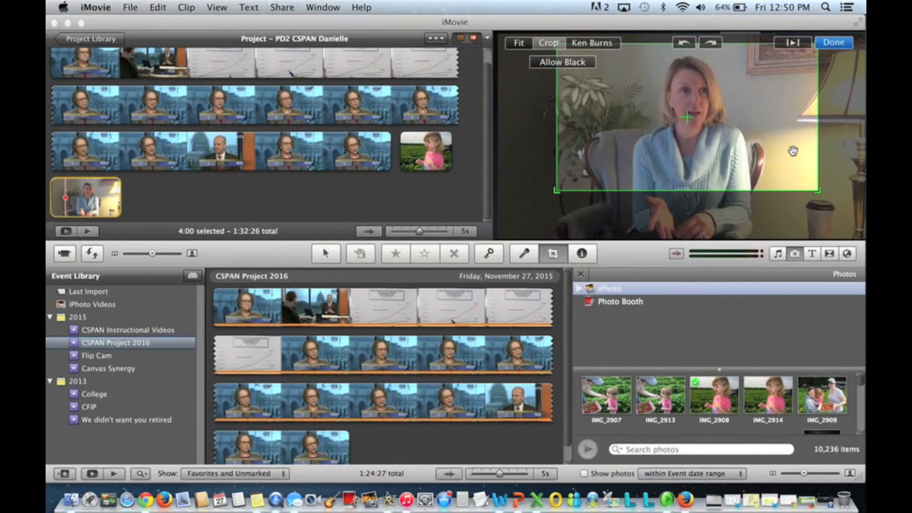
click(836, 42)
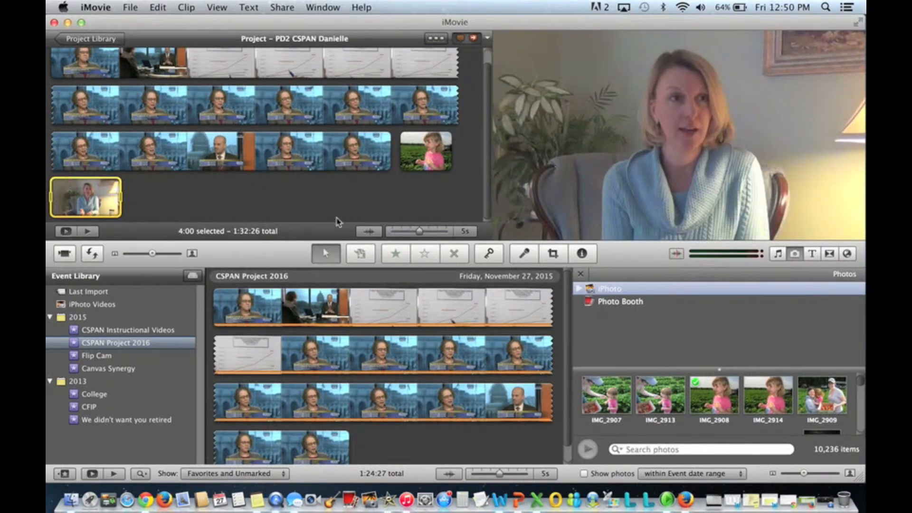
- Set the screenshot clip's duration to 6:00 in its clip adjustments
click(63, 210)
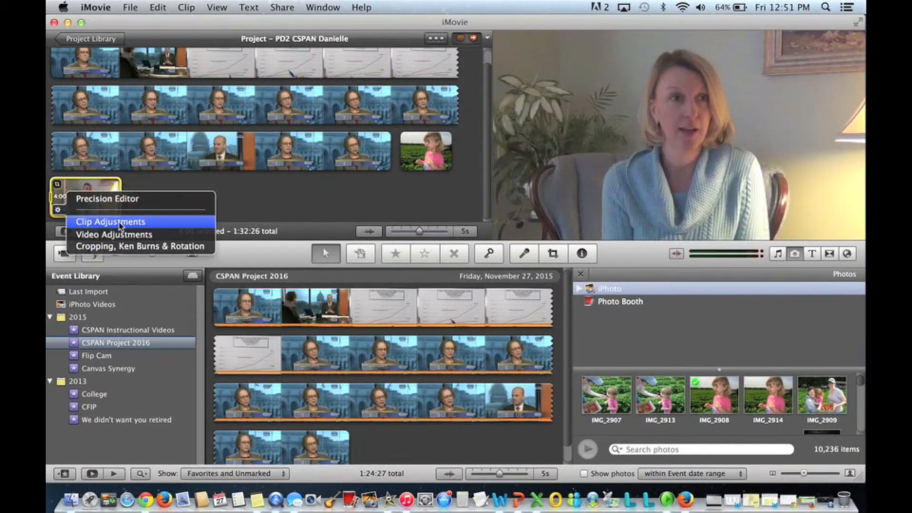
click(120, 223)
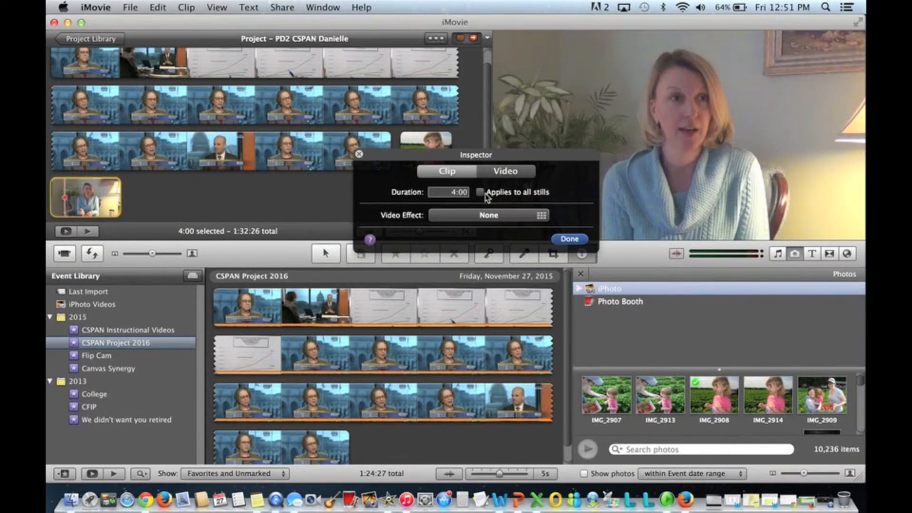
double_click(459, 193)
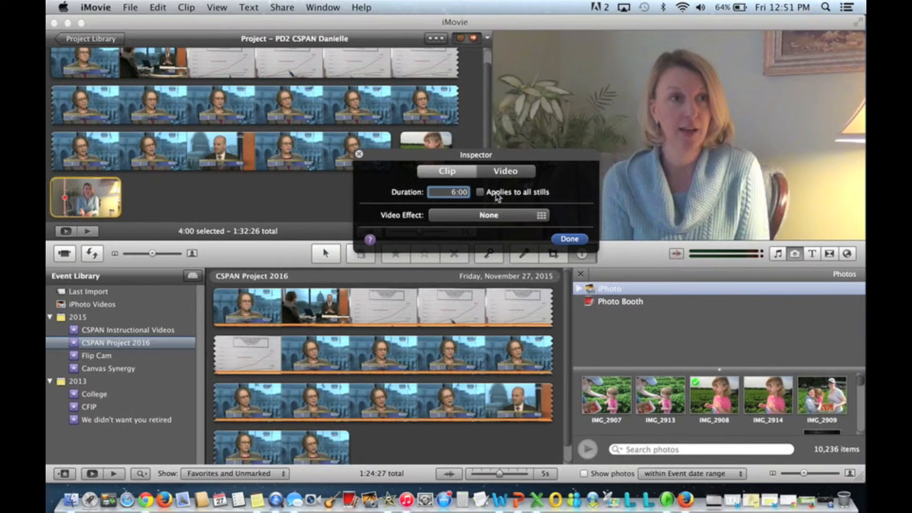
click(569, 242)
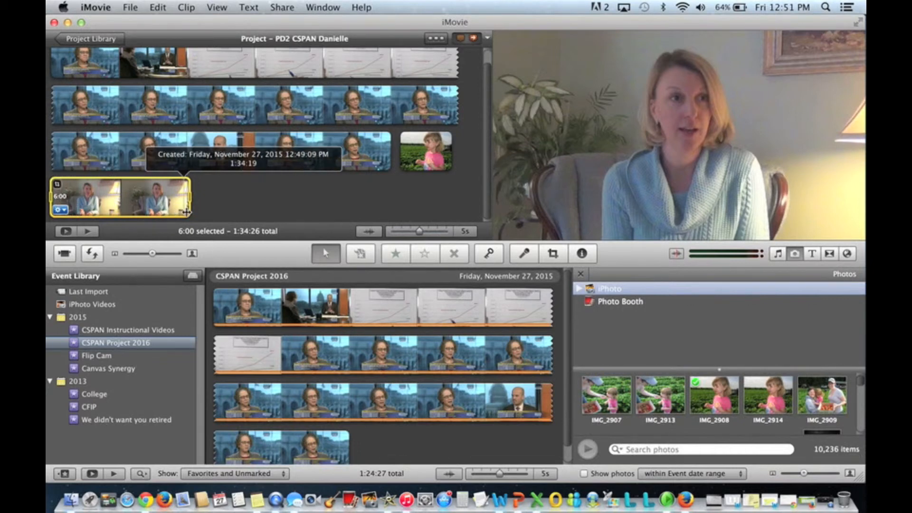
- Select a short range at the end of the screenshot clip and delete it
click(211, 205)
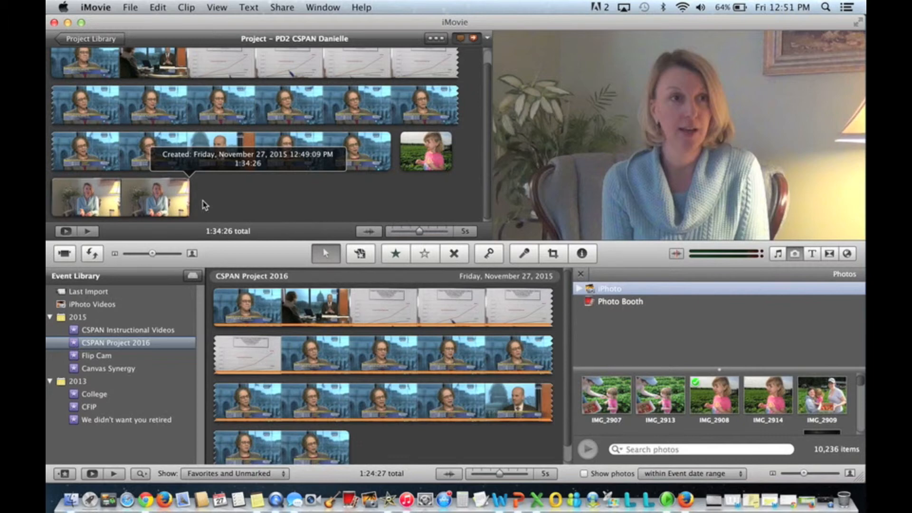
click(176, 202)
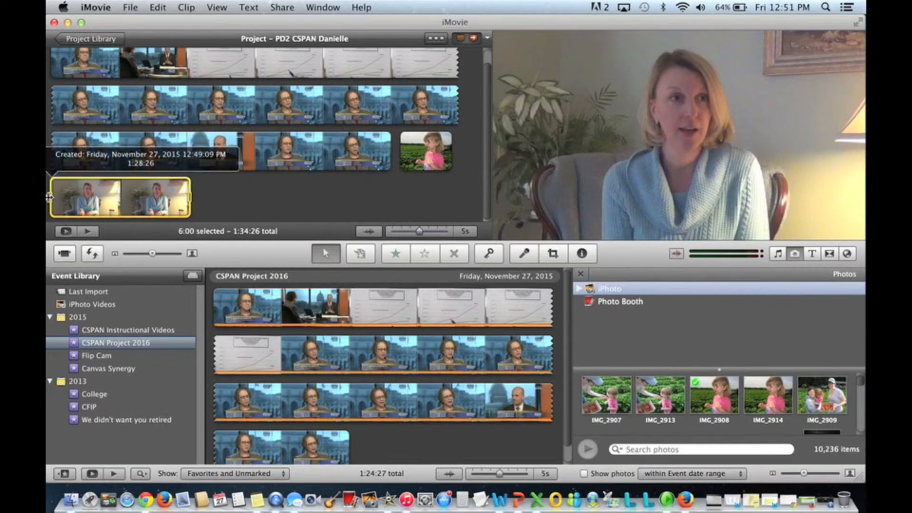
drag(51, 199, 152, 203)
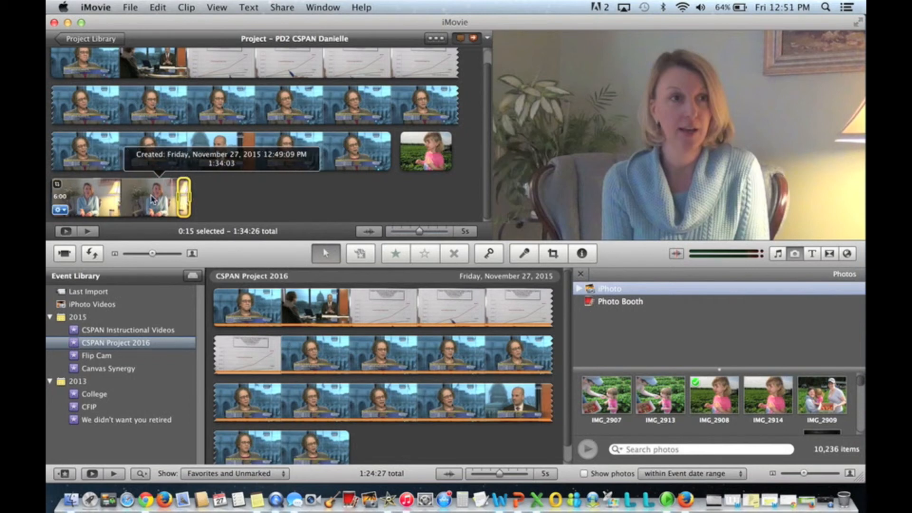
key(Delete)
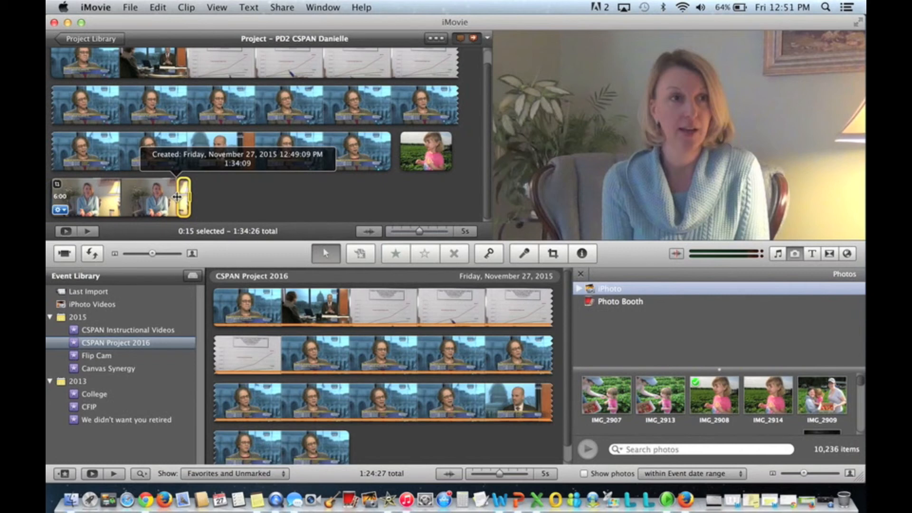